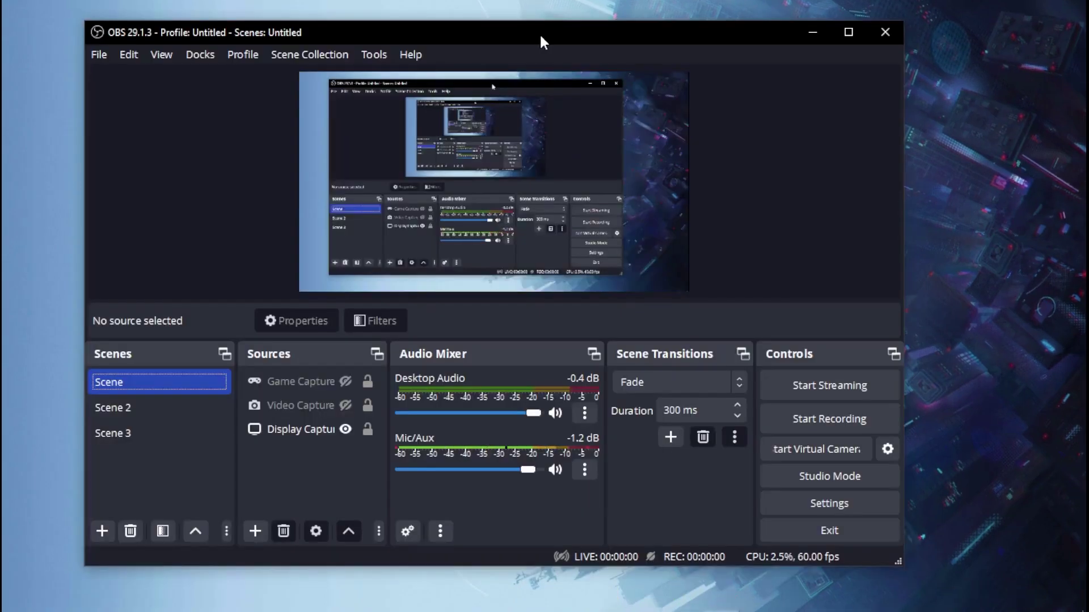
# Step: Open the File menu in the OBS Studio main window
pyautogui.click(100, 56)
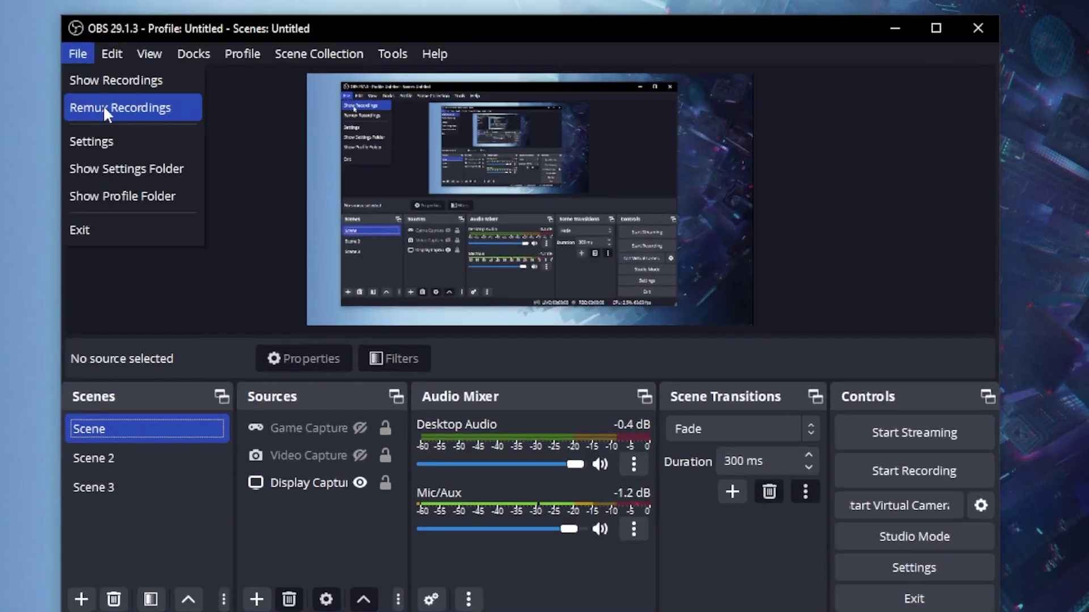
# Step: Open Settings and choose Twitch as the Stream service
pyautogui.click(86, 159)
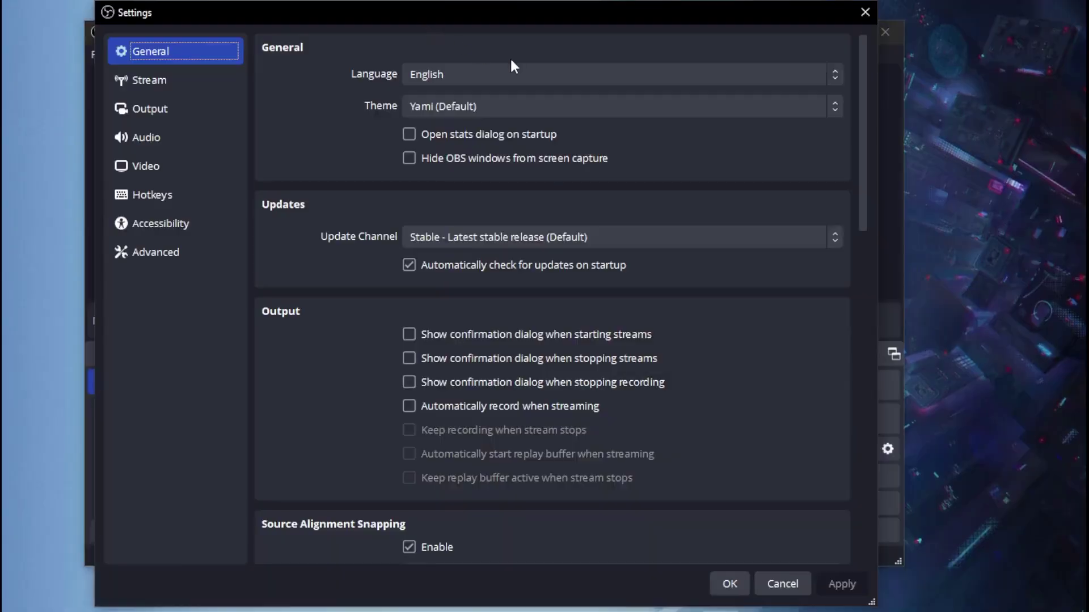
pyautogui.click(175, 82)
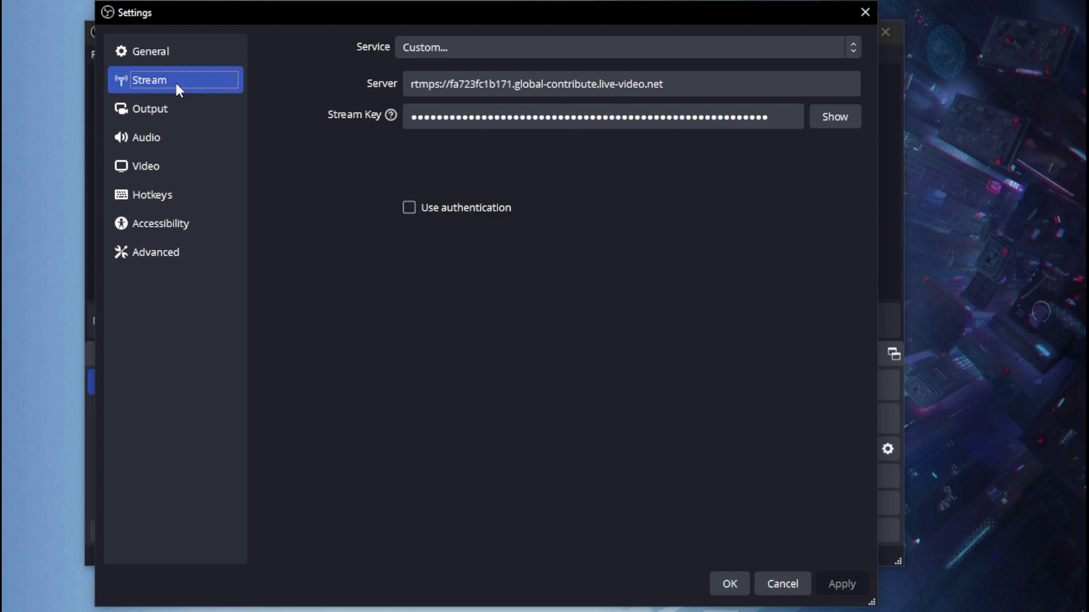
pyautogui.click(418, 50)
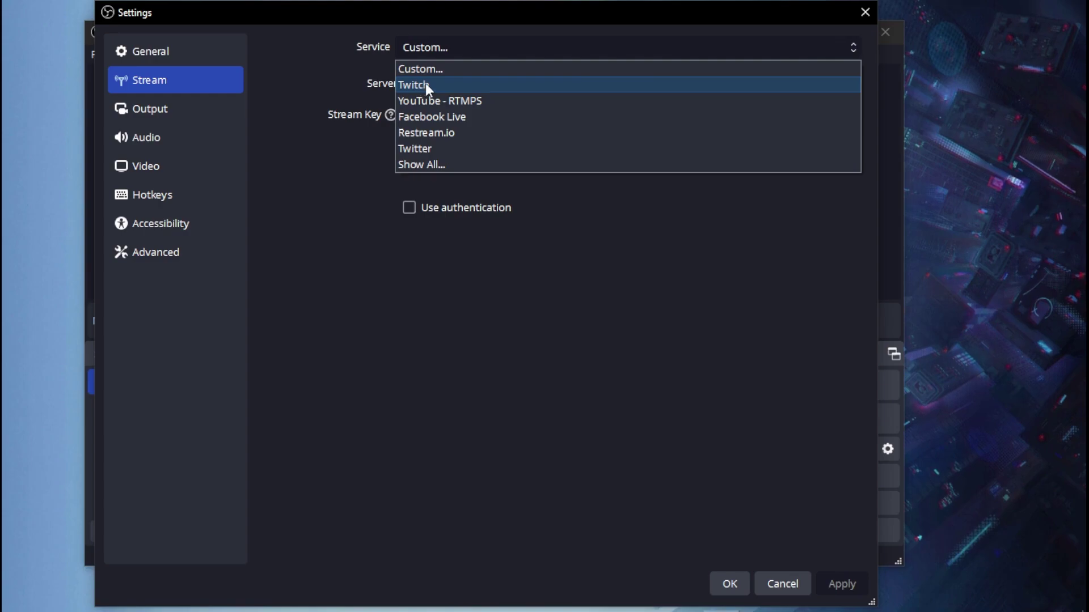
pyautogui.click(425, 82)
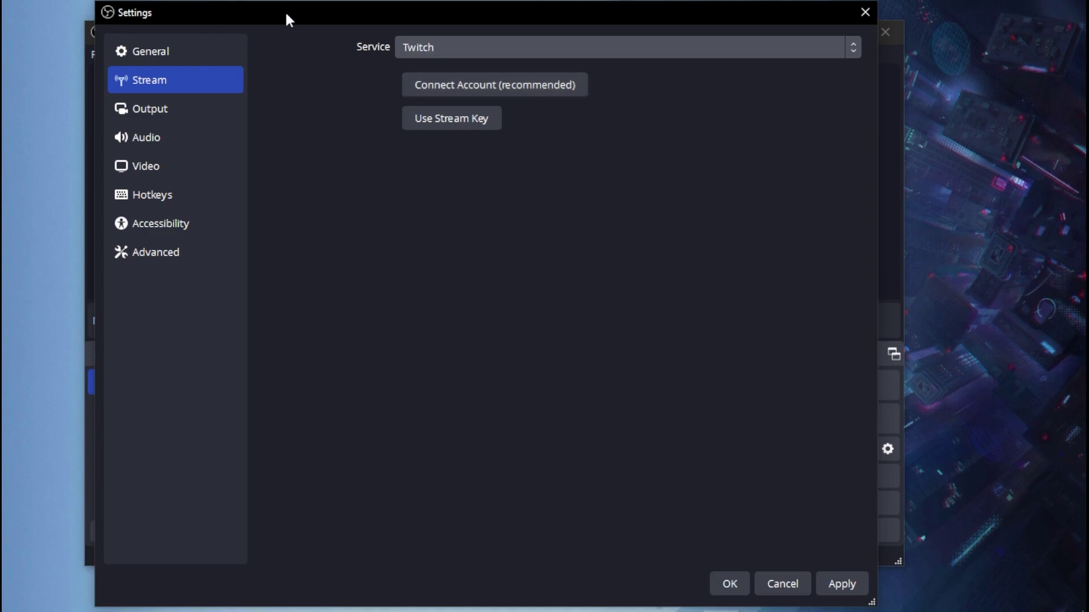
# Step: On the Output page's Streaming tab, confirm the Advanced output mode
pyautogui.click(171, 115)
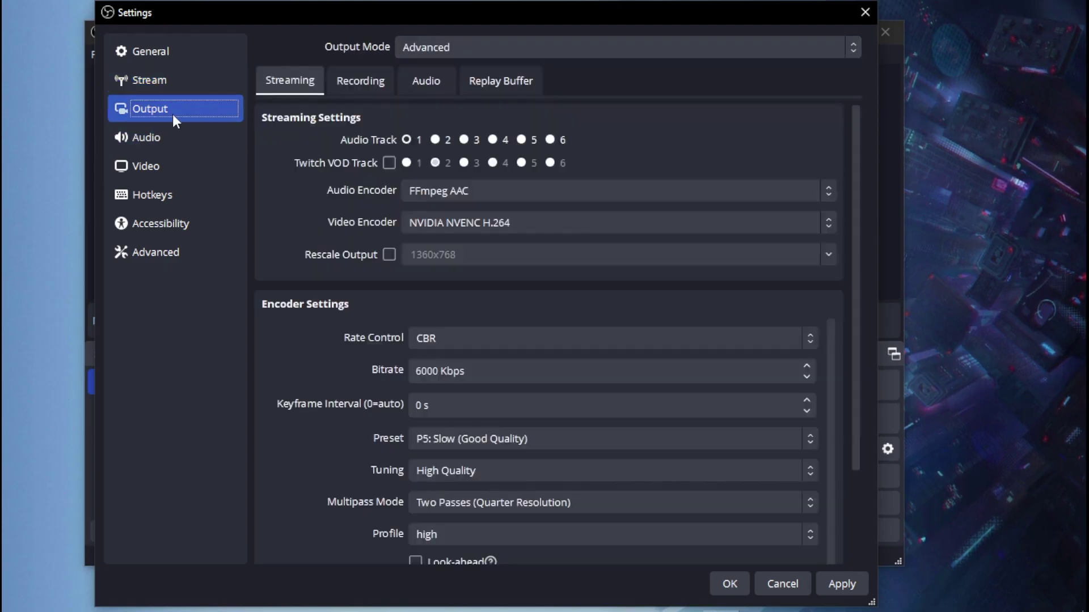
pyautogui.click(349, 80)
pyautogui.click(302, 82)
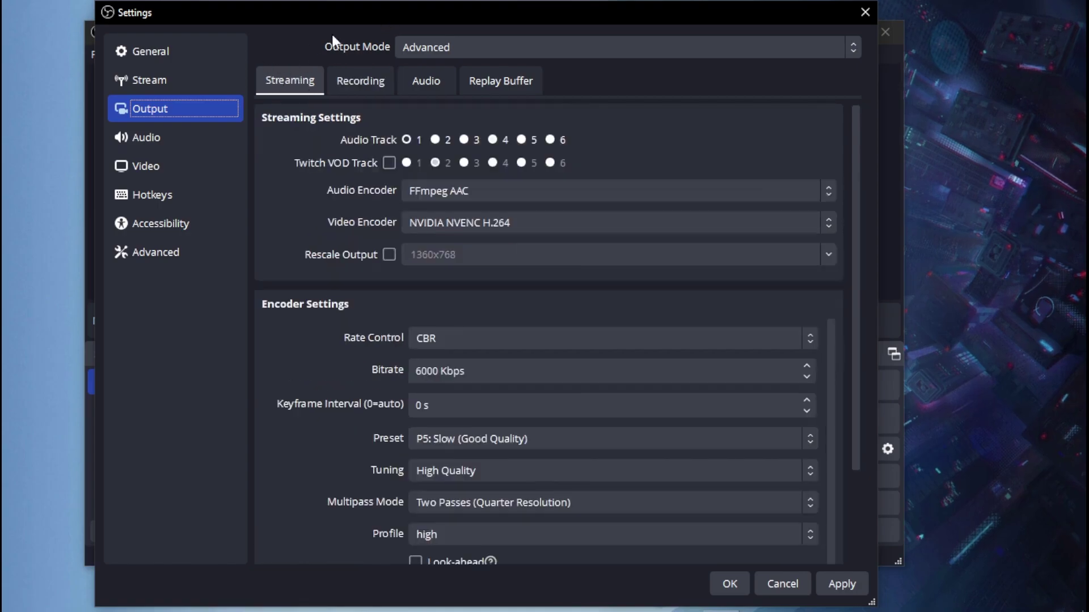
pyautogui.moveTo(332, 19); pyautogui.dragTo(326, 23)
pyautogui.click(410, 52)
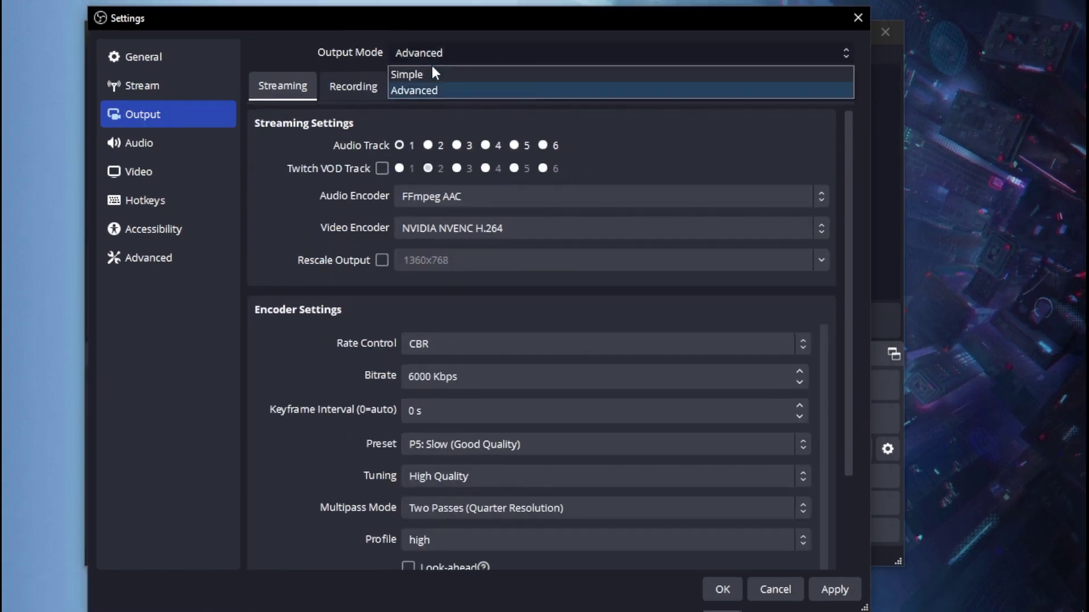
pyautogui.click(421, 93)
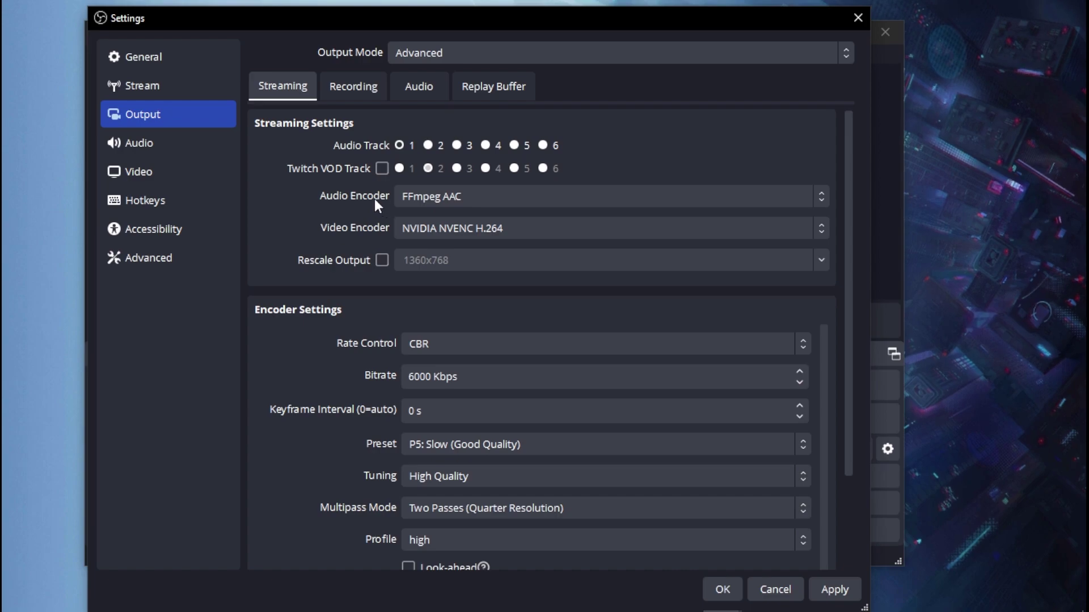
# Step: Keep FFmpeg AAC as the audio encoder and list the video encoders
pyautogui.click(482, 196)
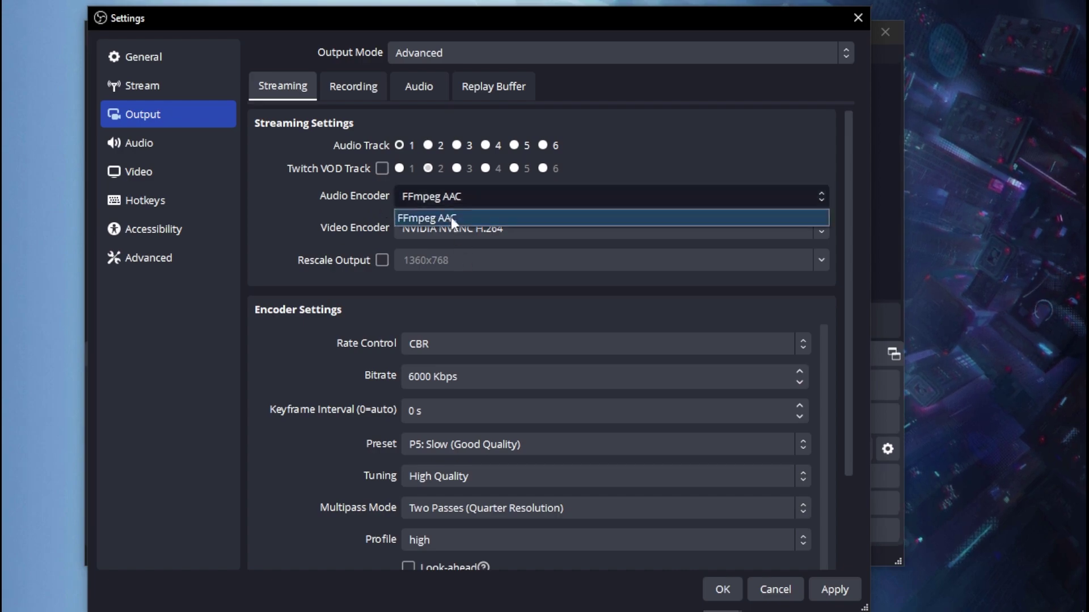
pyautogui.click(451, 218)
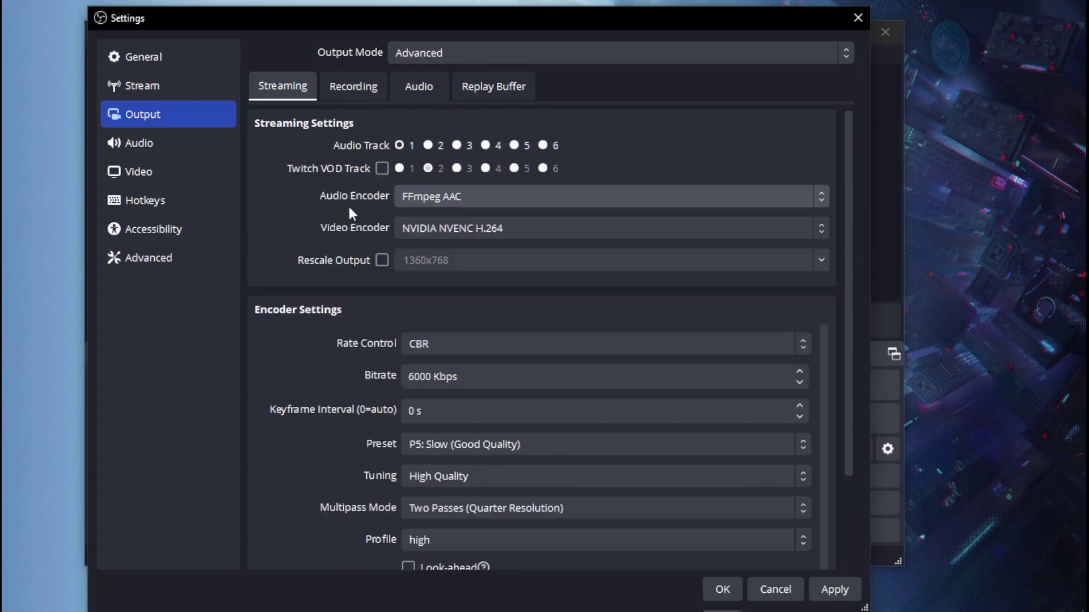
pyautogui.click(416, 228)
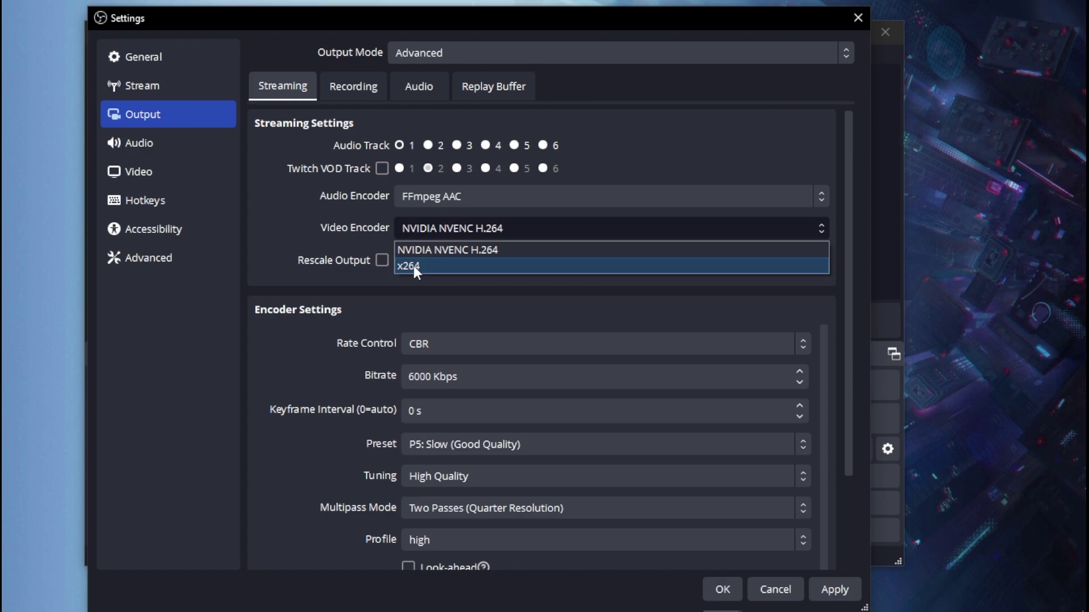
# Step: Switch the encoder to x264, enable Rescale Output and trim the resolution toward 1360x720
pyautogui.click(414, 266)
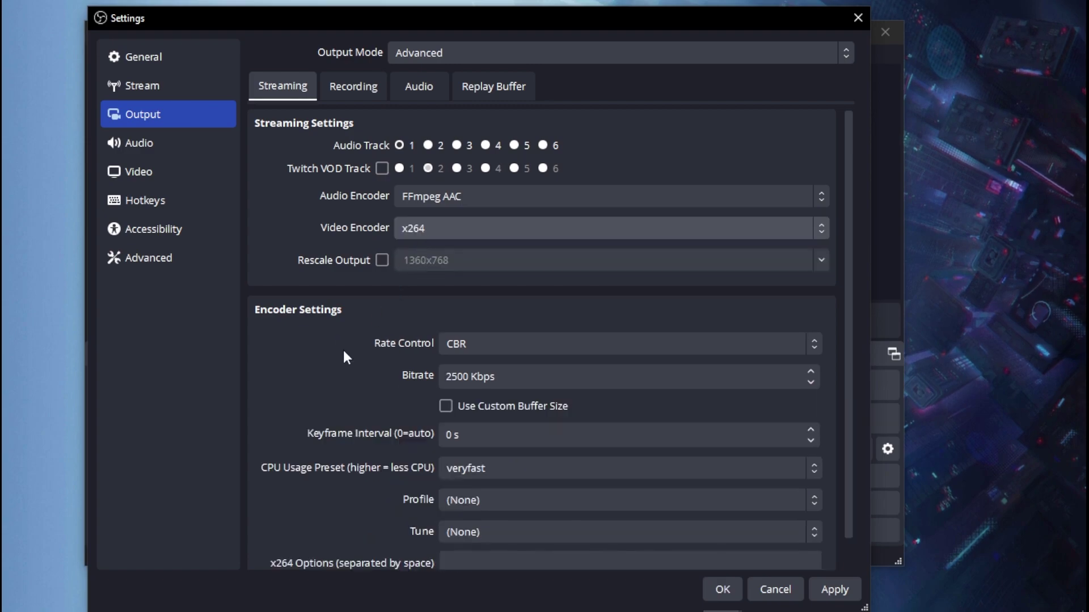
pyautogui.click(382, 261)
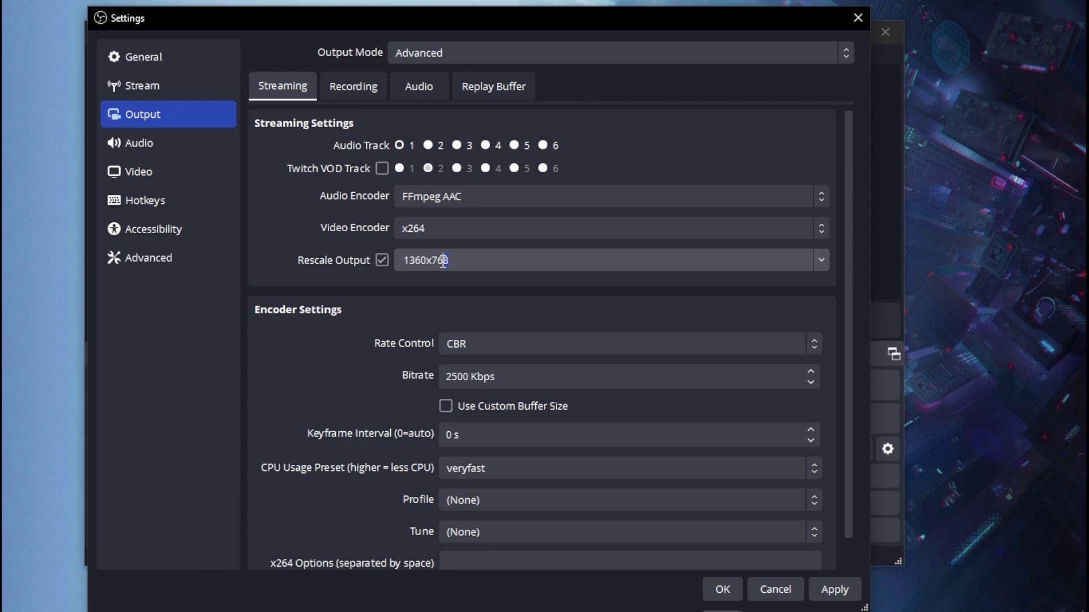
pyautogui.moveTo(447, 261); pyautogui.dragTo(439, 261)
pyautogui.press('BackSpace')
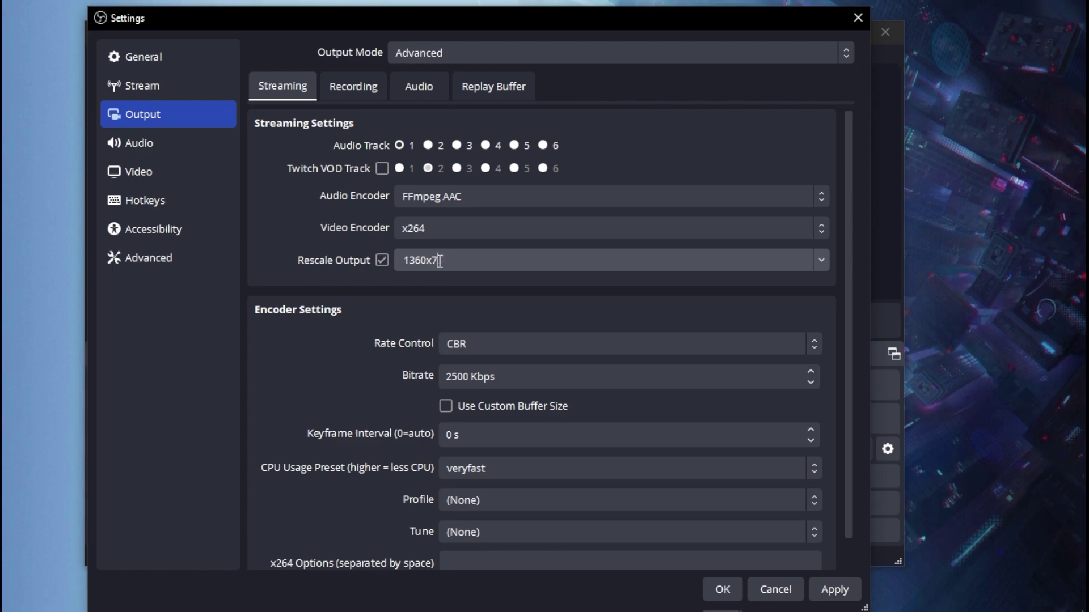
pyautogui.write('20')
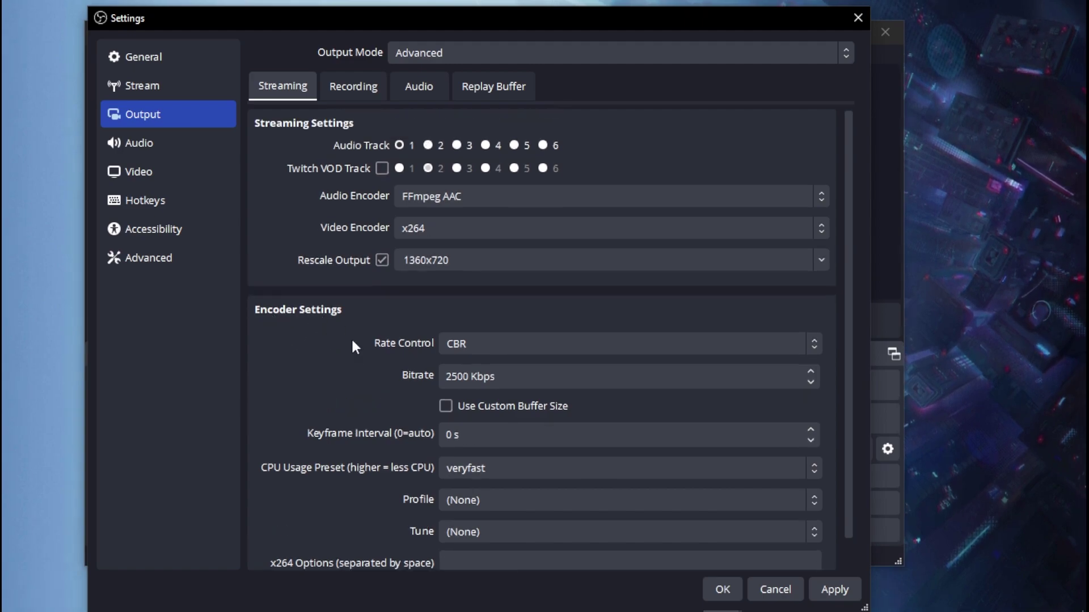
# Step: Keep CBR rate control and replace the 2500 bitrate with 5000 Kbps
pyautogui.click(512, 343)
pyautogui.click(481, 358)
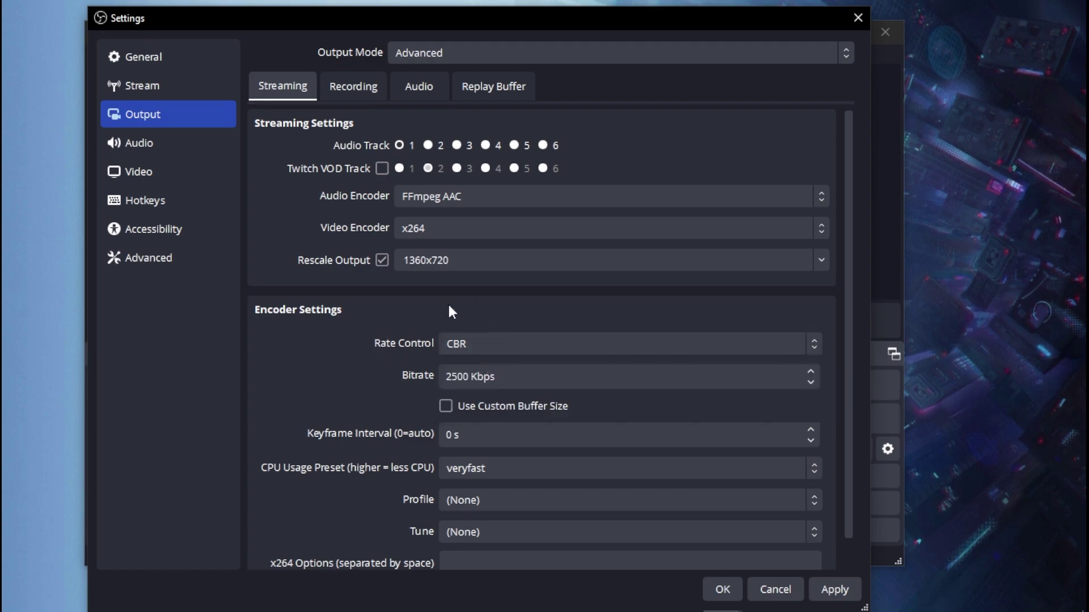
pyautogui.scroll(-1, 448, 302)
pyautogui.click(467, 346)
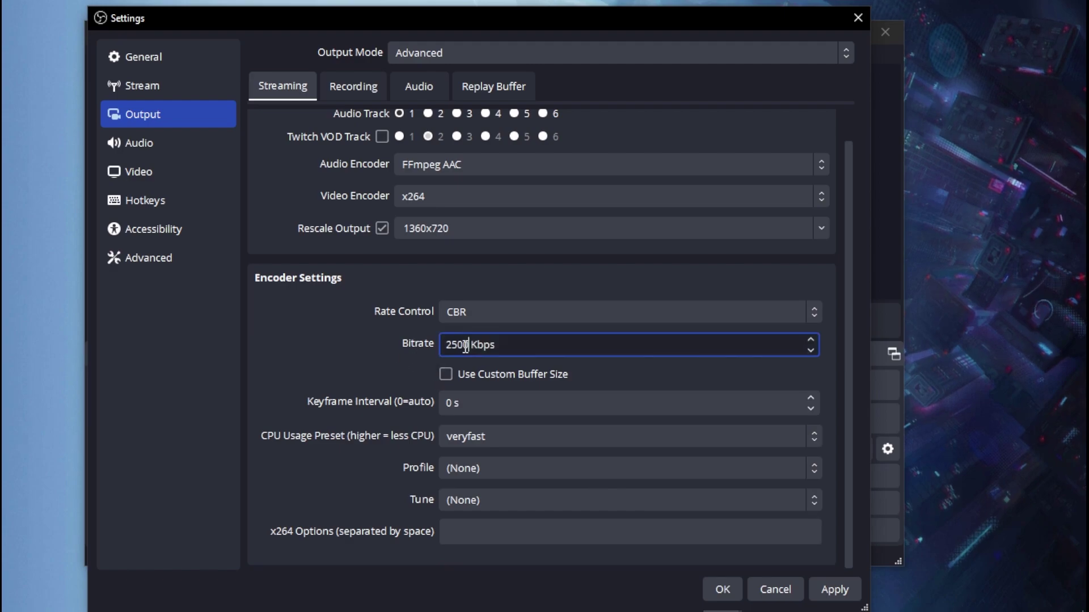
pyautogui.moveTo(467, 346); pyautogui.dragTo(440, 339)
pyautogui.write('5000')
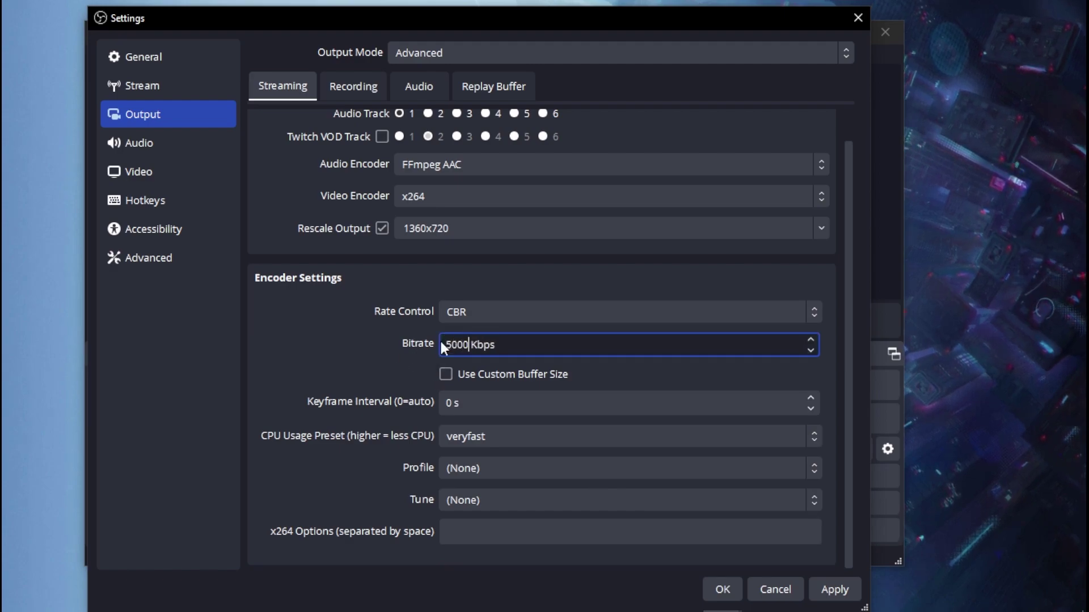
pyautogui.click(471, 279)
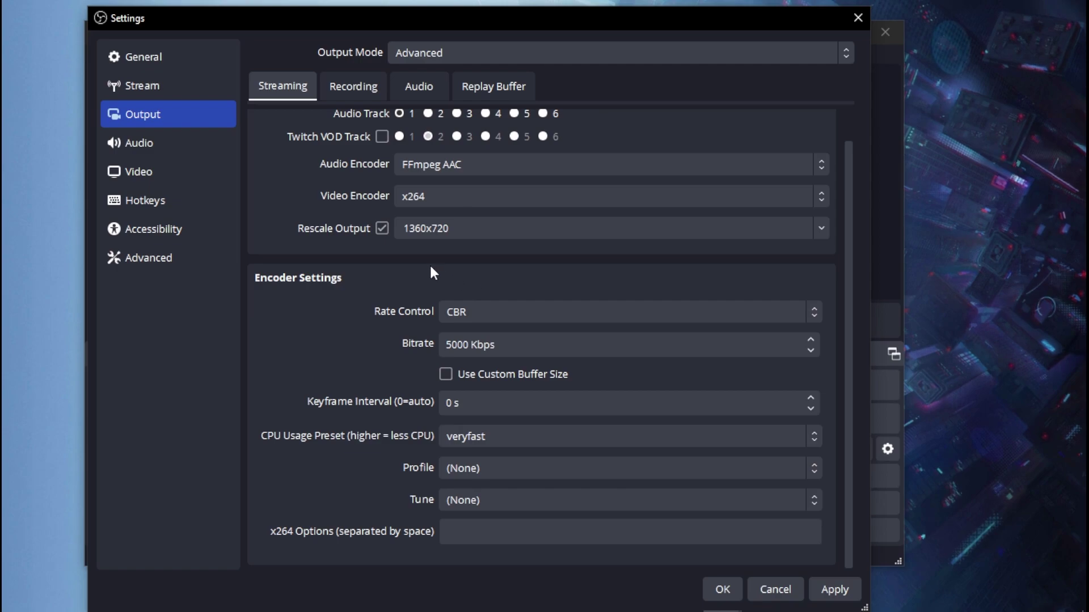
pyautogui.moveTo(469, 345); pyautogui.dragTo(439, 338)
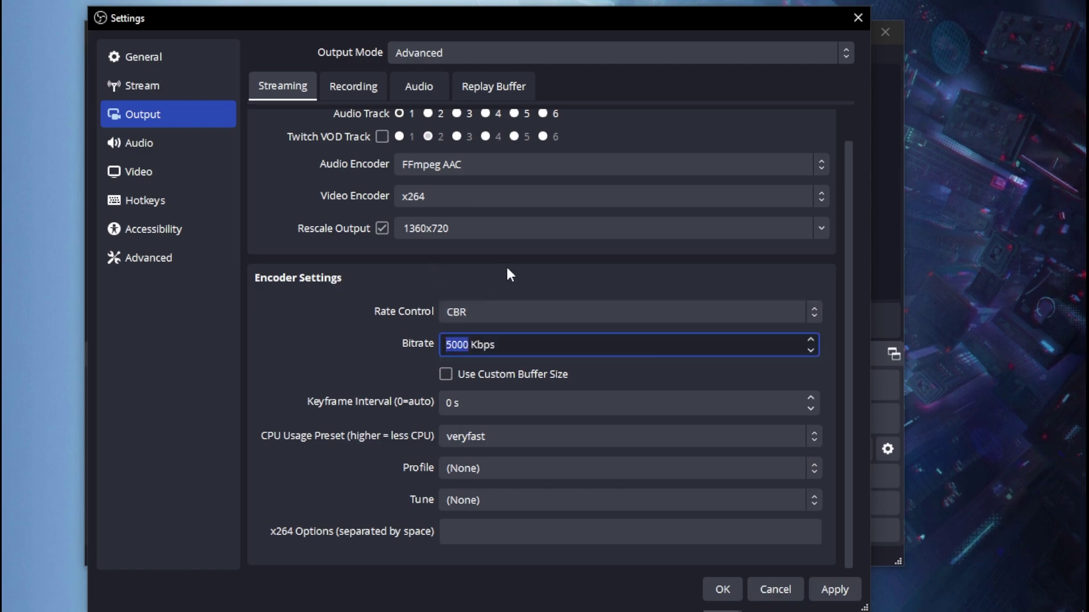
pyautogui.click(474, 280)
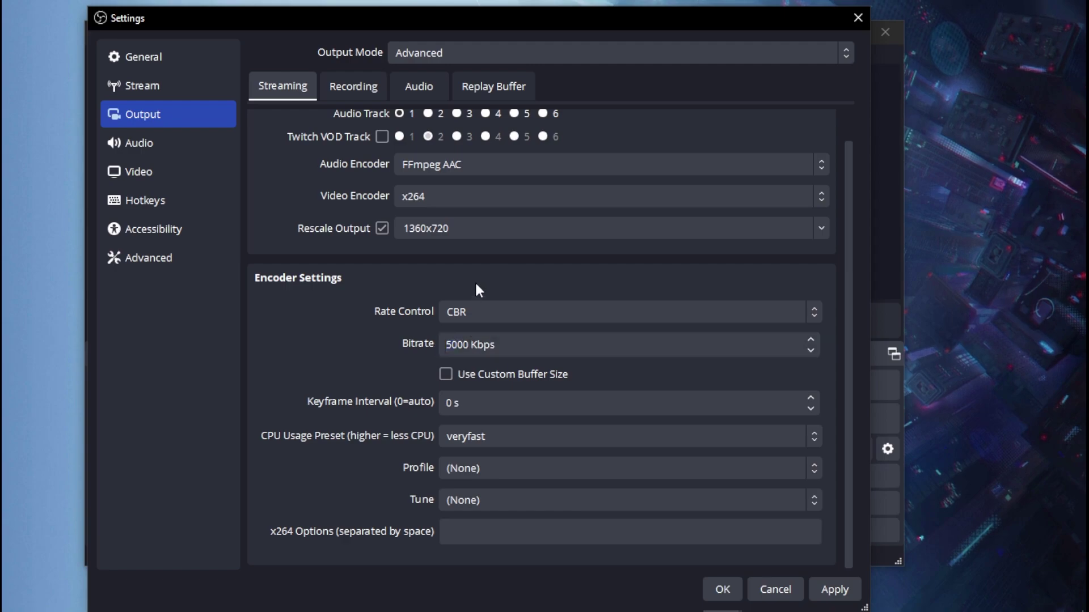
# Step: Correct the bitrate to 5000 Kbps and leave the keyframe interval at 0 s
pyautogui.click(471, 345)
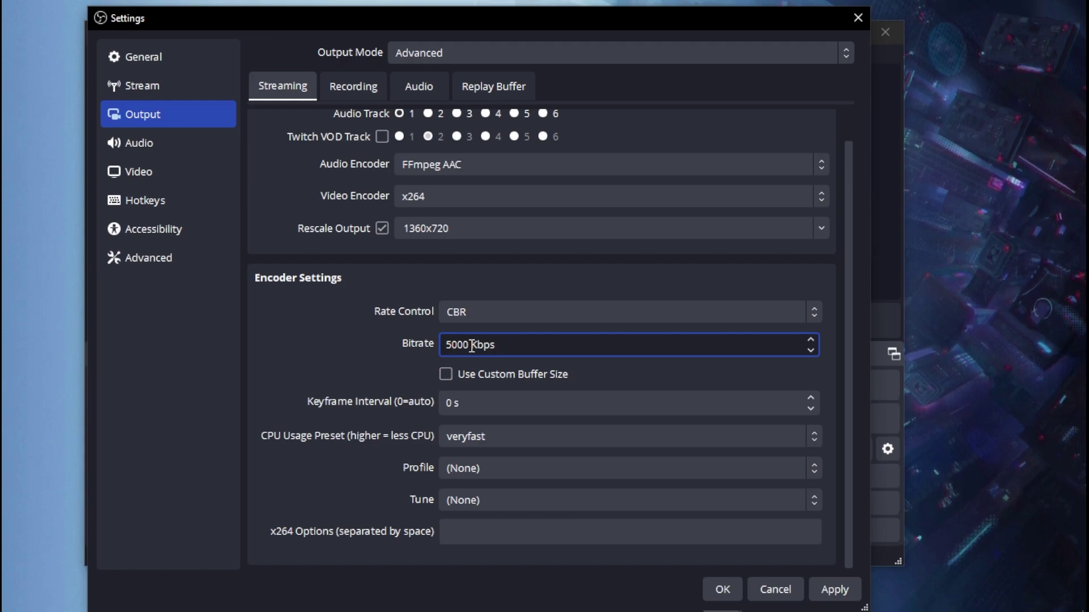
pyautogui.press('BackSpace')
pyautogui.write('4')
pyautogui.press('BackSpace')
pyautogui.write('5')
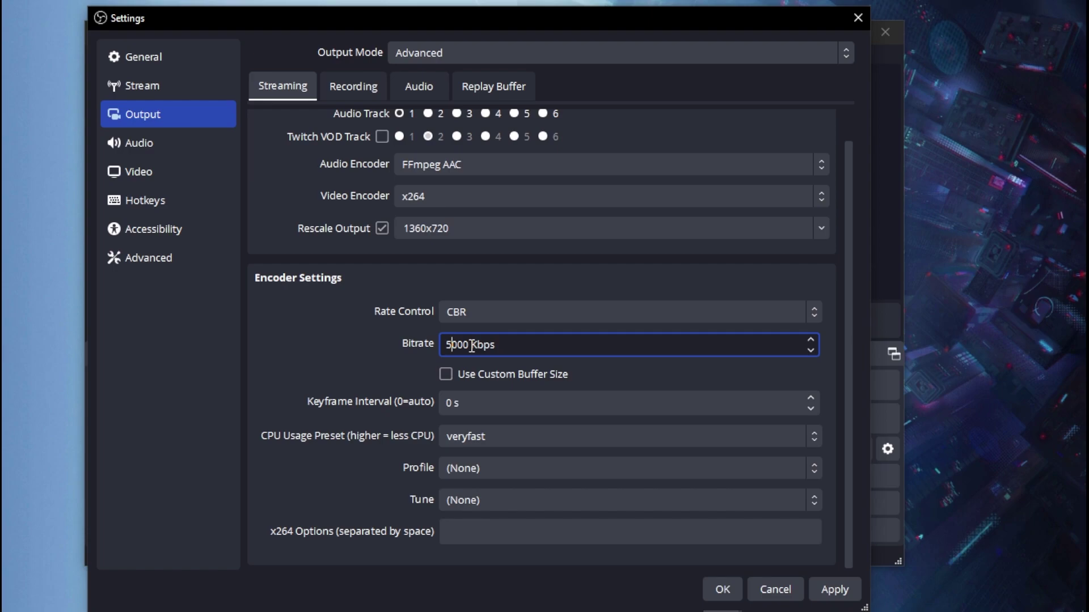
pyautogui.click(555, 279)
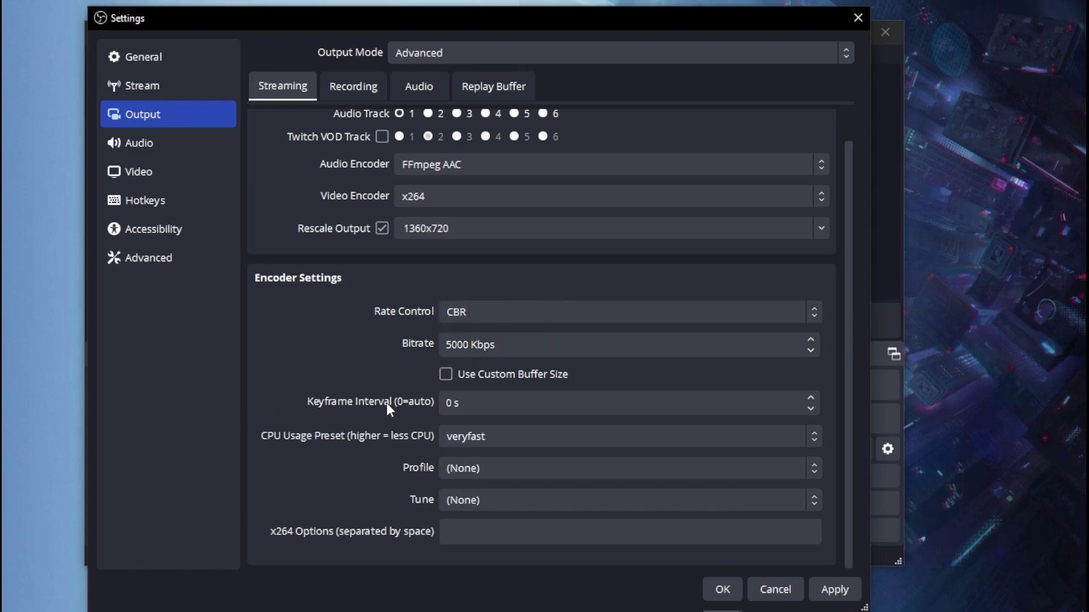
pyautogui.click(484, 405)
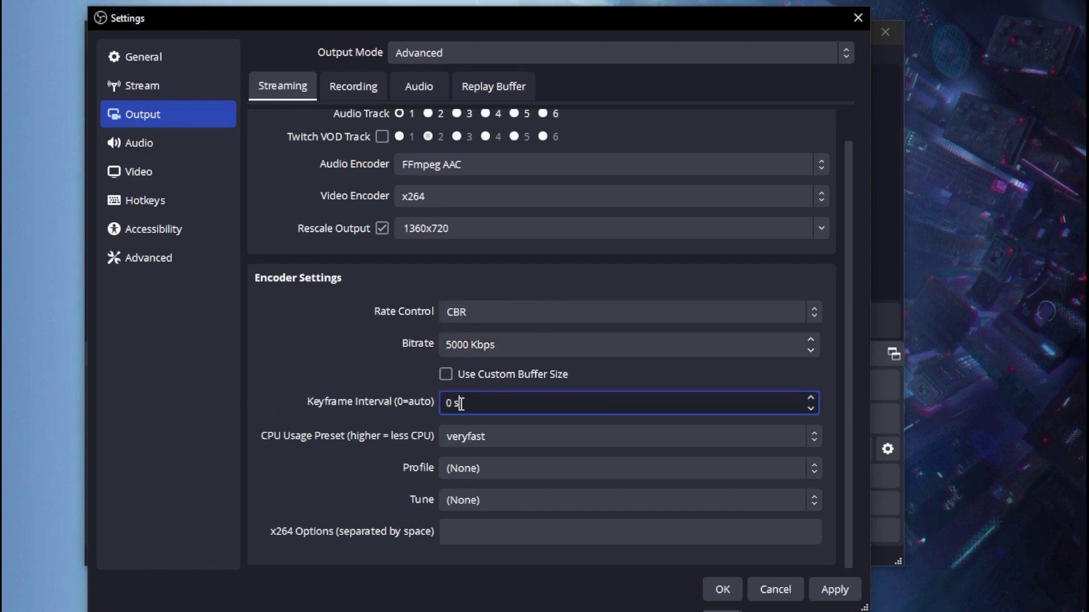
pyautogui.click(294, 437)
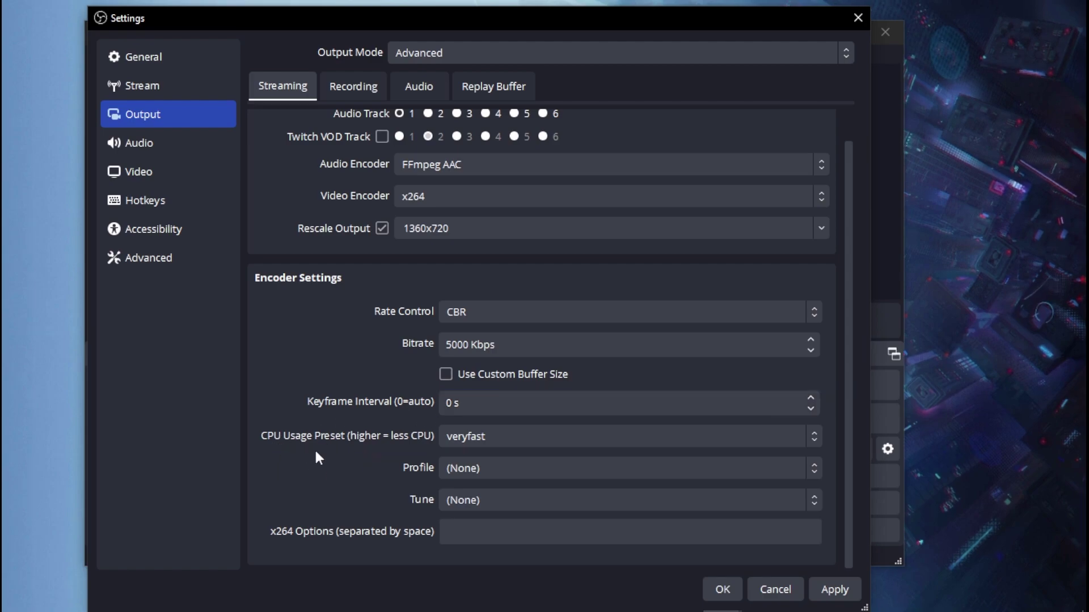
# Step: Set x264 to the ultrafast preset, high profile and zerolatency tune
pyautogui.click(506, 438)
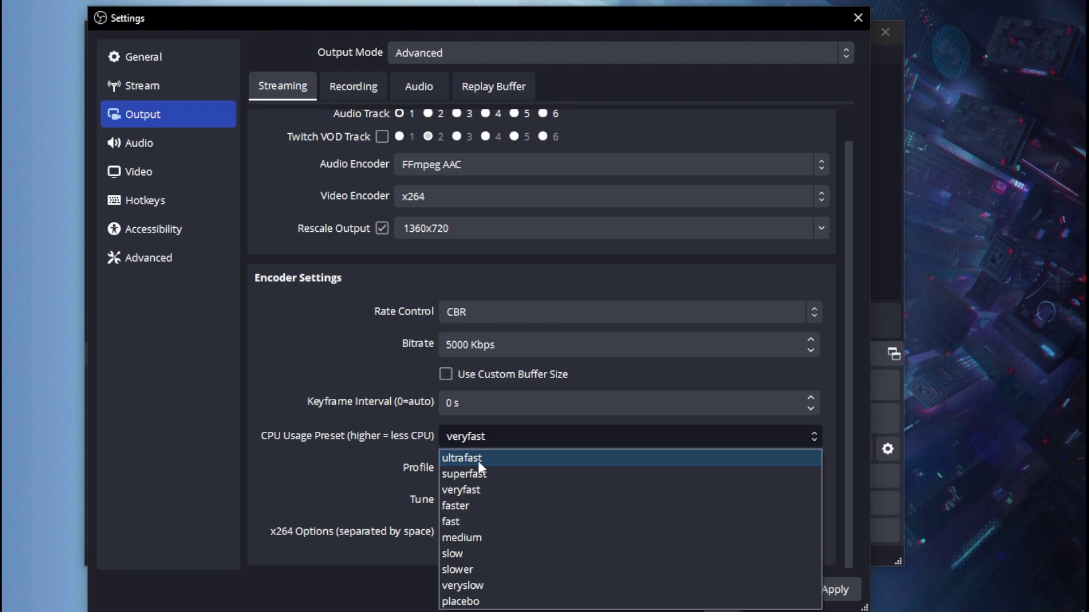
pyautogui.click(478, 459)
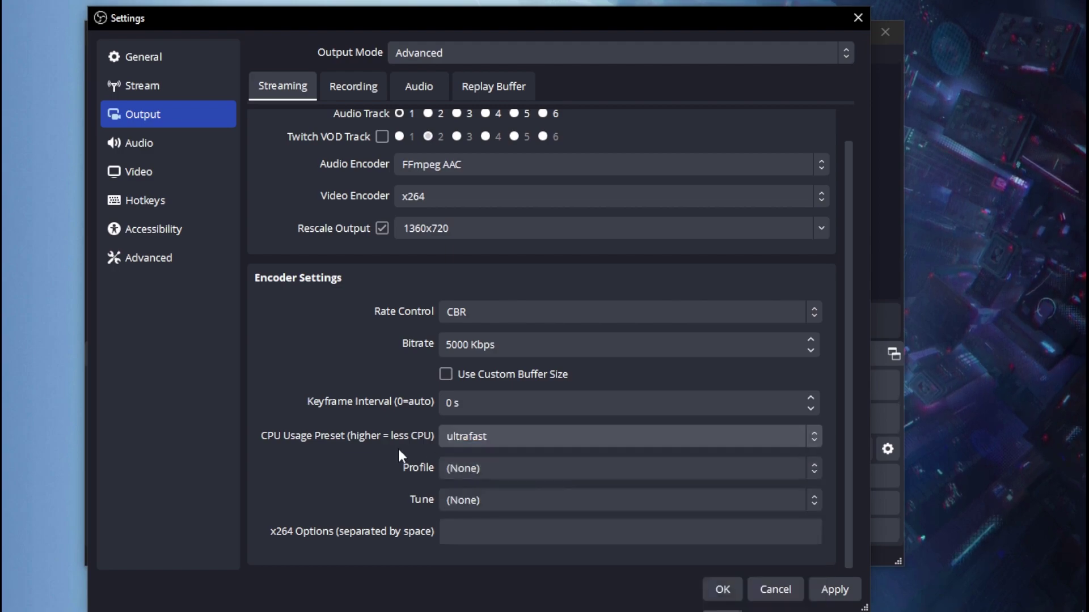
pyautogui.click(456, 470)
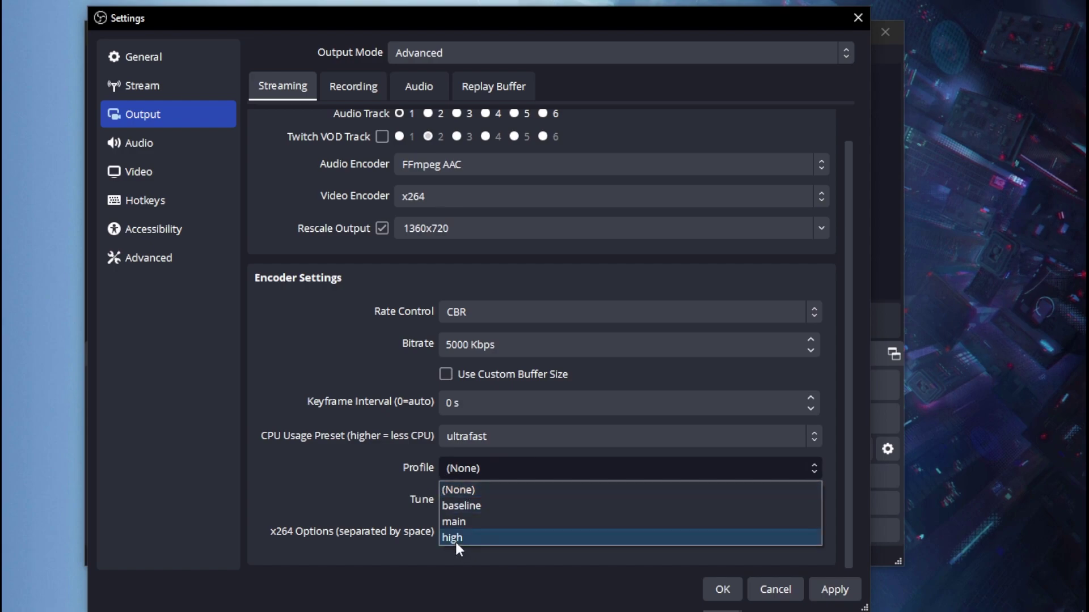
pyautogui.click(457, 542)
pyautogui.click(467, 503)
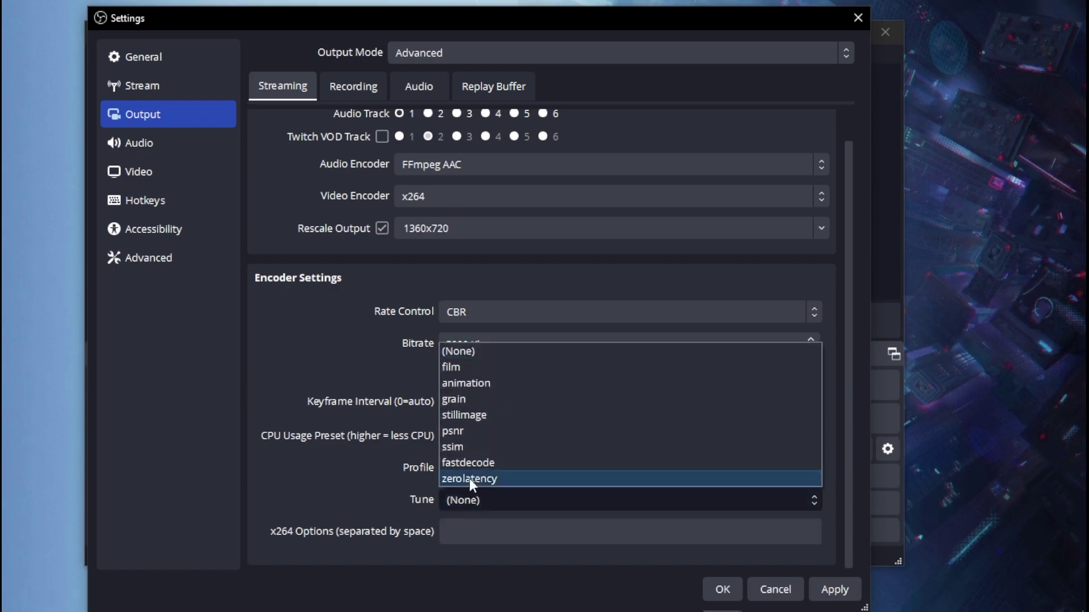
pyautogui.click(465, 477)
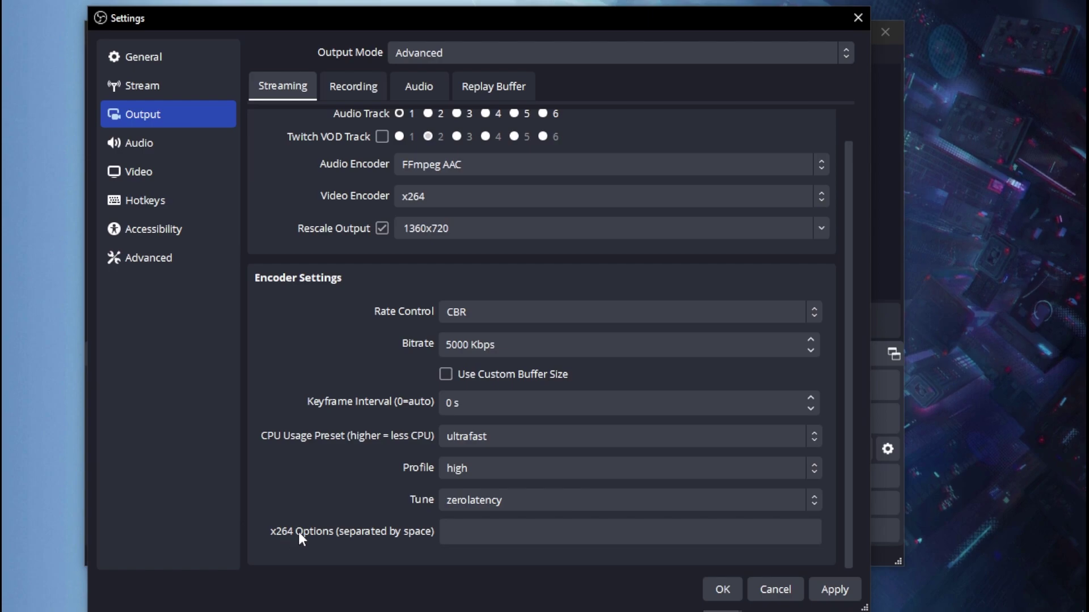
# Step: Paste the x264 options string starting 'bframes=2 b-adapt=0 partitions=none' and review it
pyautogui.click(487, 537)
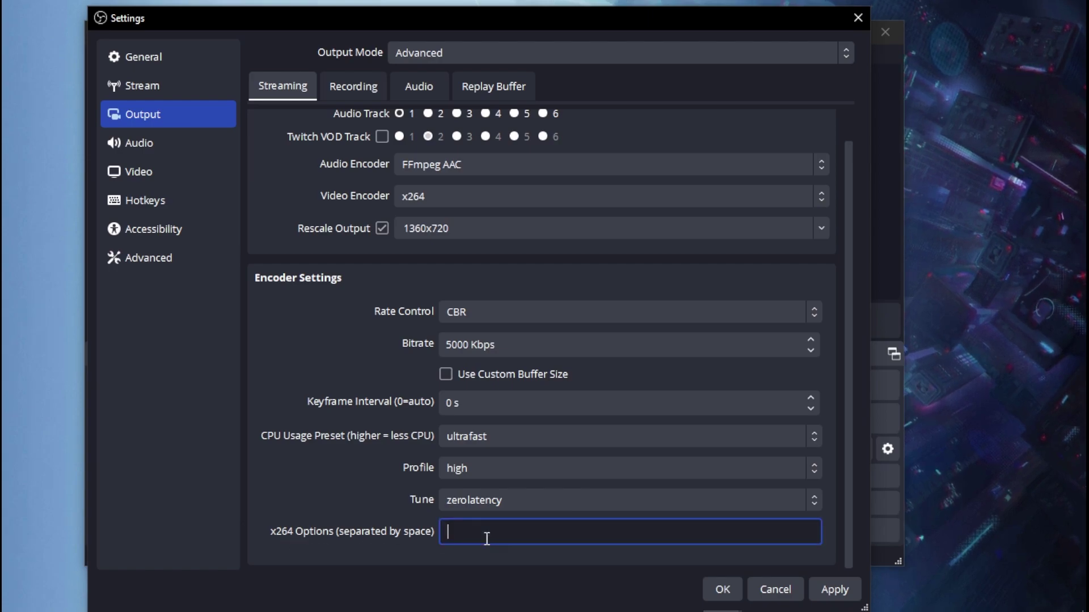
pyautogui.hotkey('ctrl', 'v')
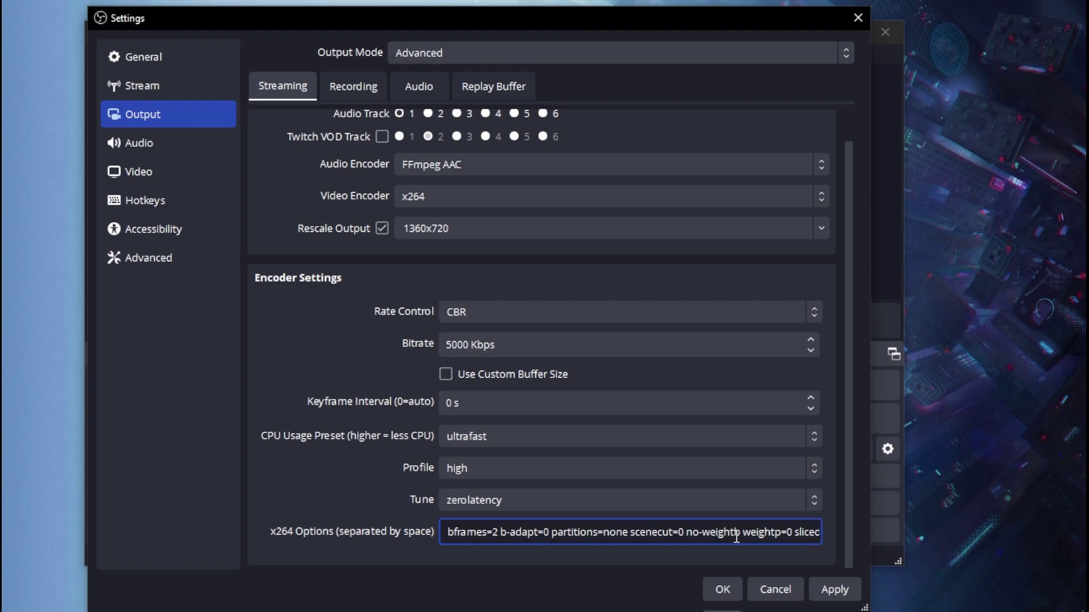
pyautogui.moveTo(458, 533); pyautogui.dragTo(614, 534)
pyautogui.click(653, 534)
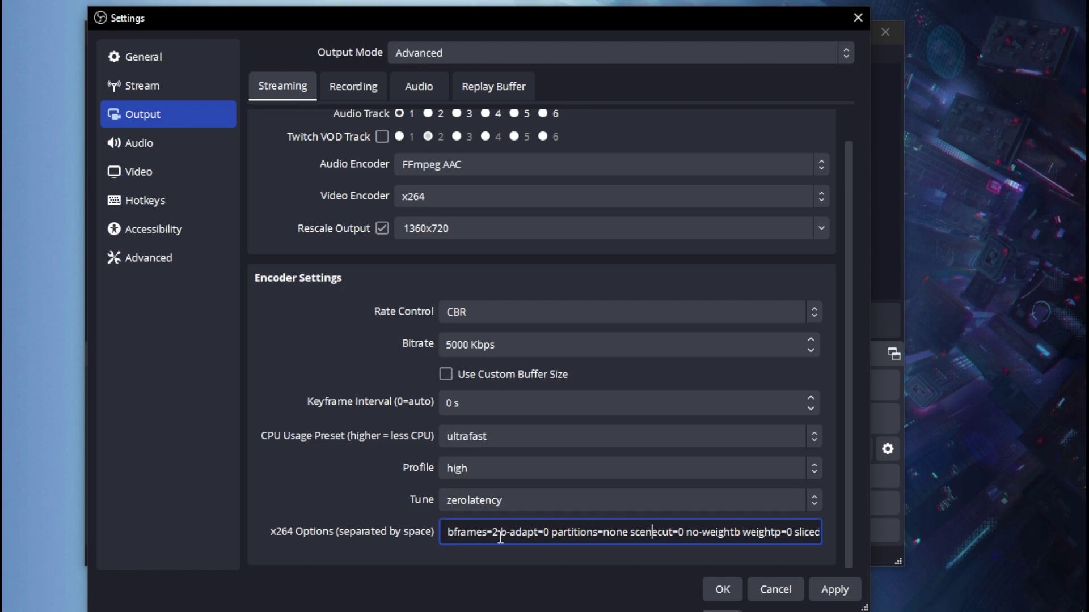
pyautogui.moveTo(483, 532); pyautogui.dragTo(565, 532)
pyautogui.click(594, 532)
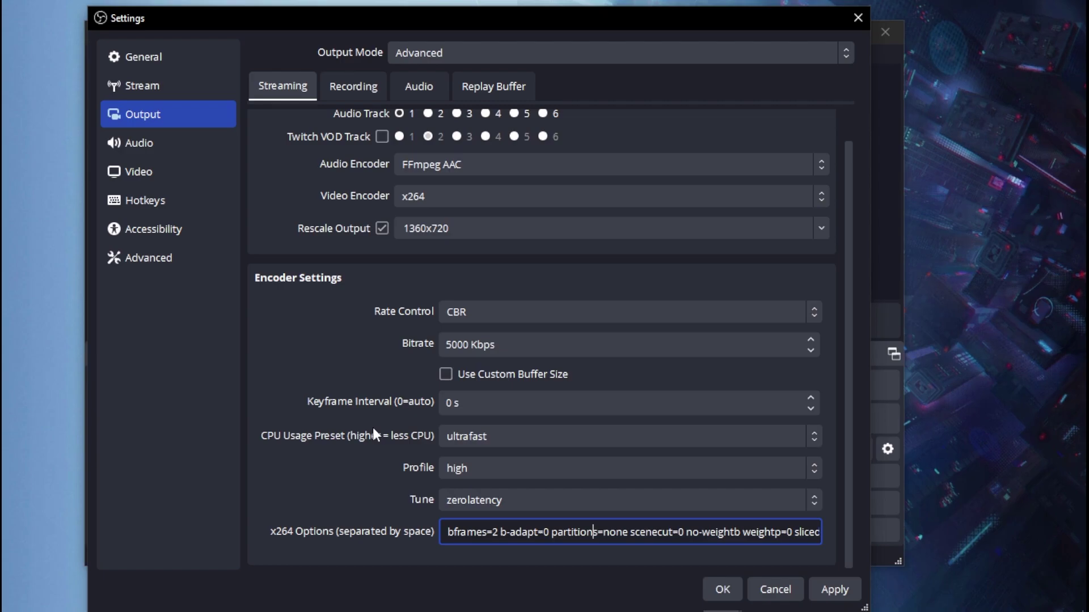
# Step: On the Video page, try 30 and 59.94 FPS before picking 60
pyautogui.click(169, 162)
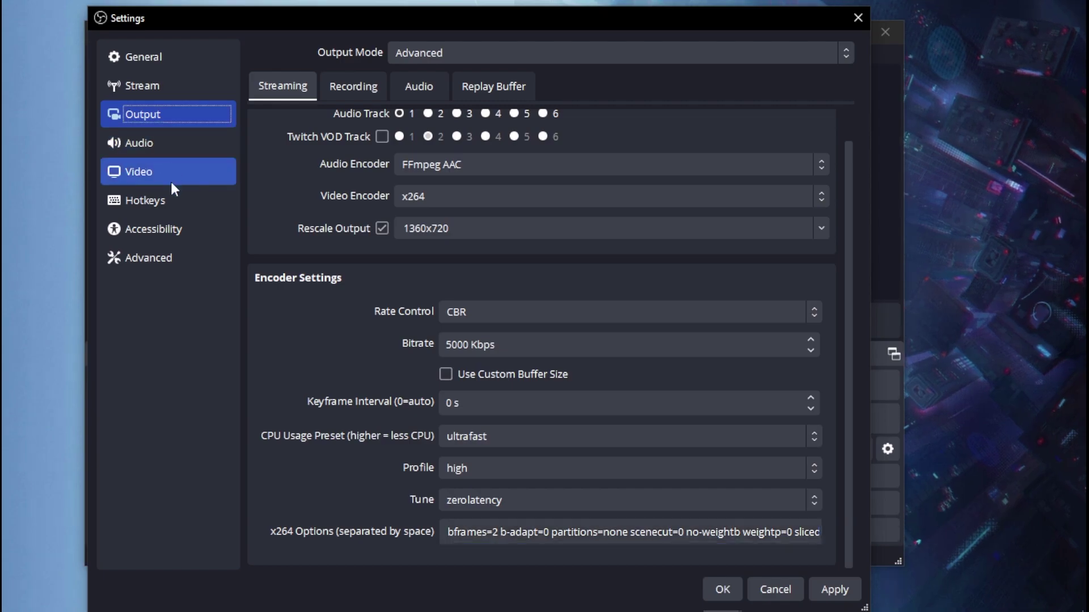
pyautogui.click(165, 173)
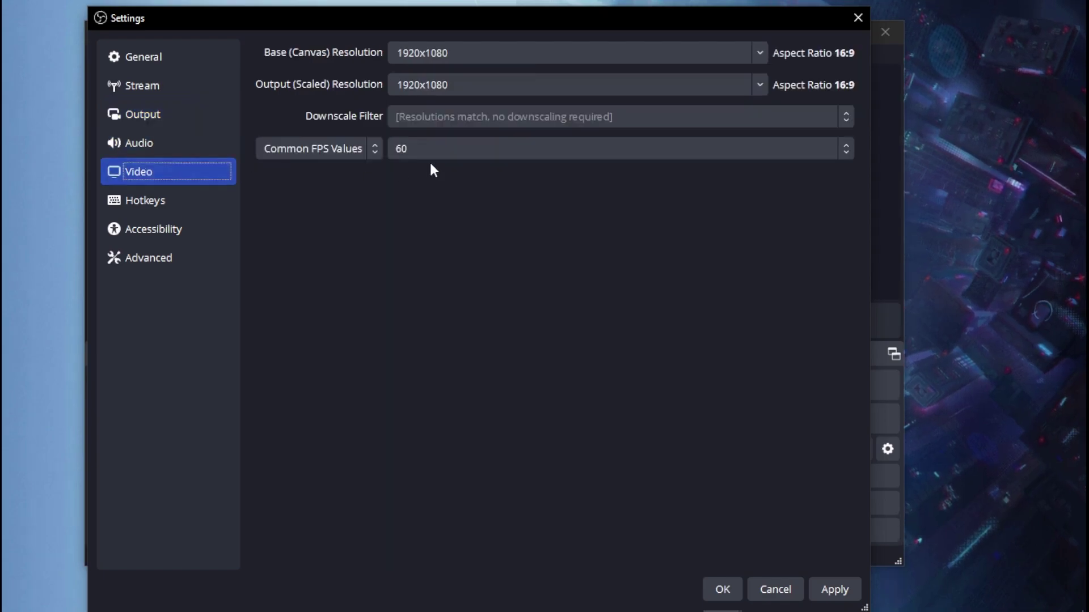
pyautogui.click(443, 150)
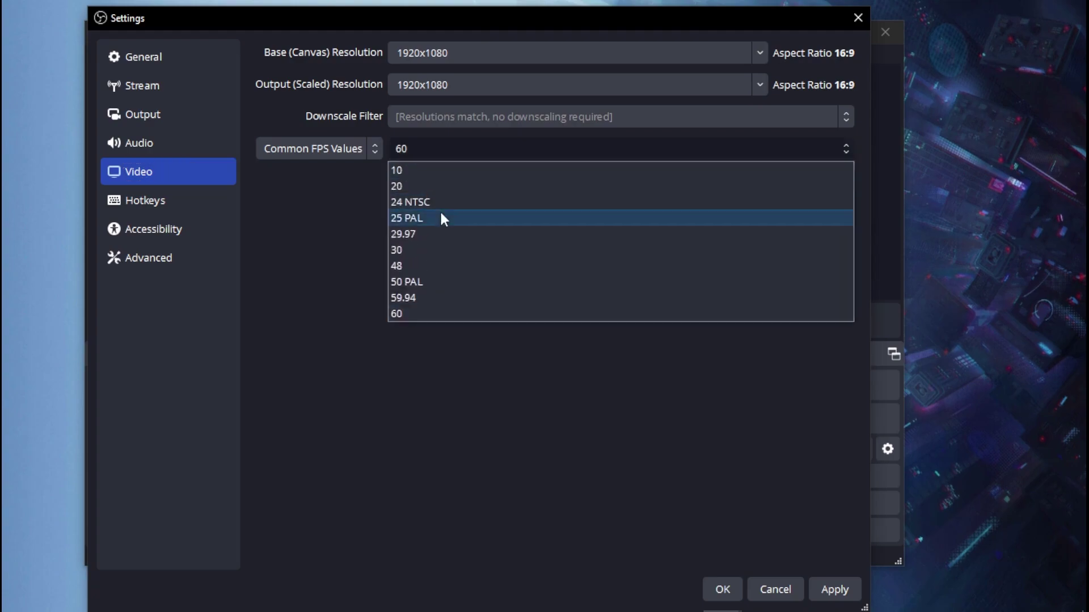
pyautogui.click(402, 249)
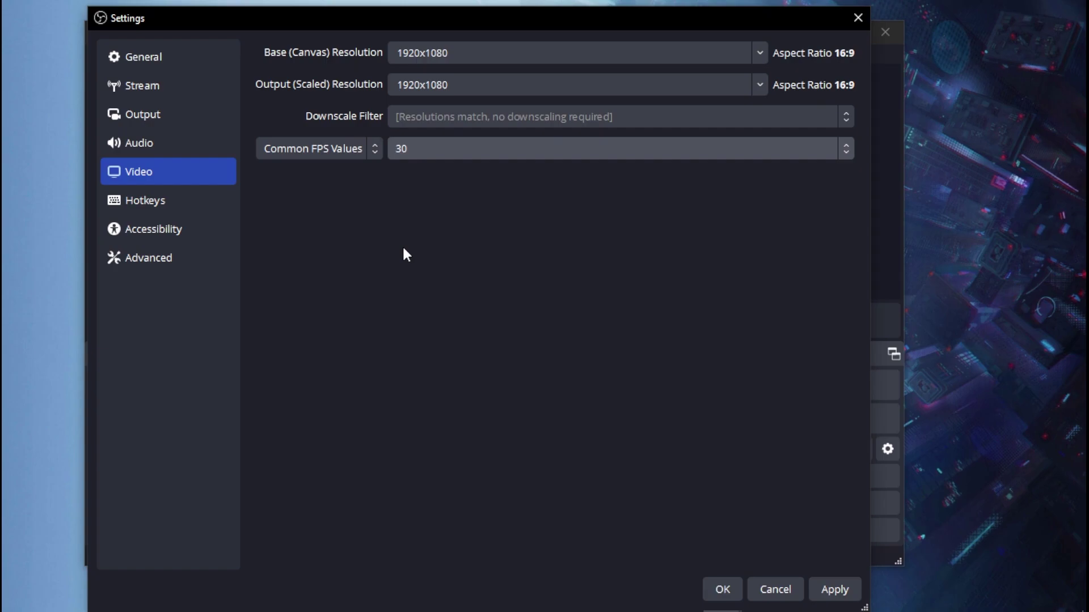
pyautogui.click(493, 153)
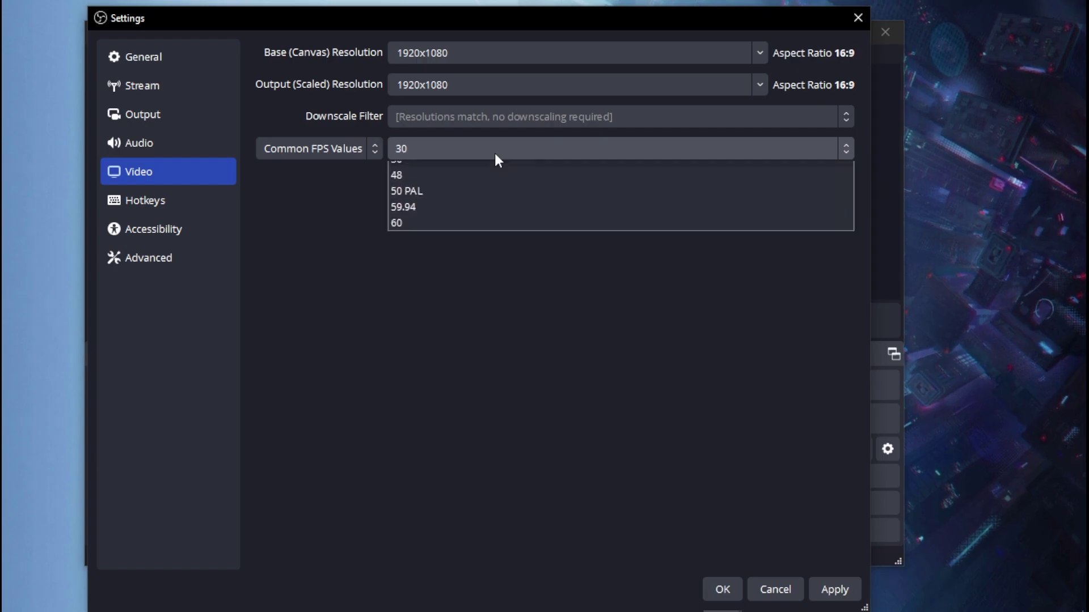
pyautogui.click(390, 298)
pyautogui.click(433, 153)
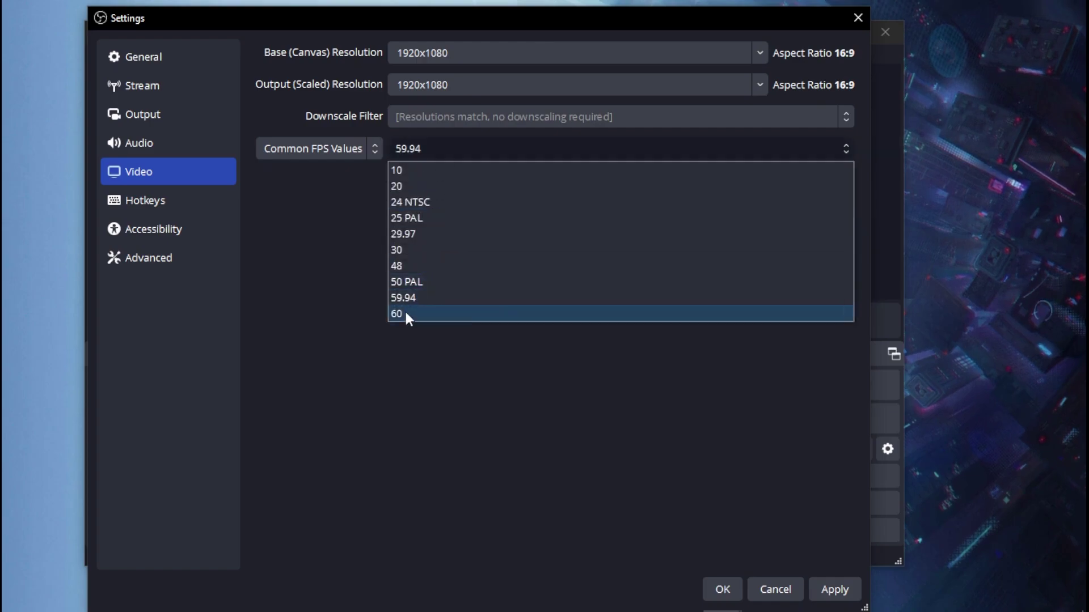
pyautogui.click(404, 309)
# Step: Recheck the Common FPS list, briefly choose 30, and settle on 60 FPS
pyautogui.click(431, 148)
pyautogui.click(436, 312)
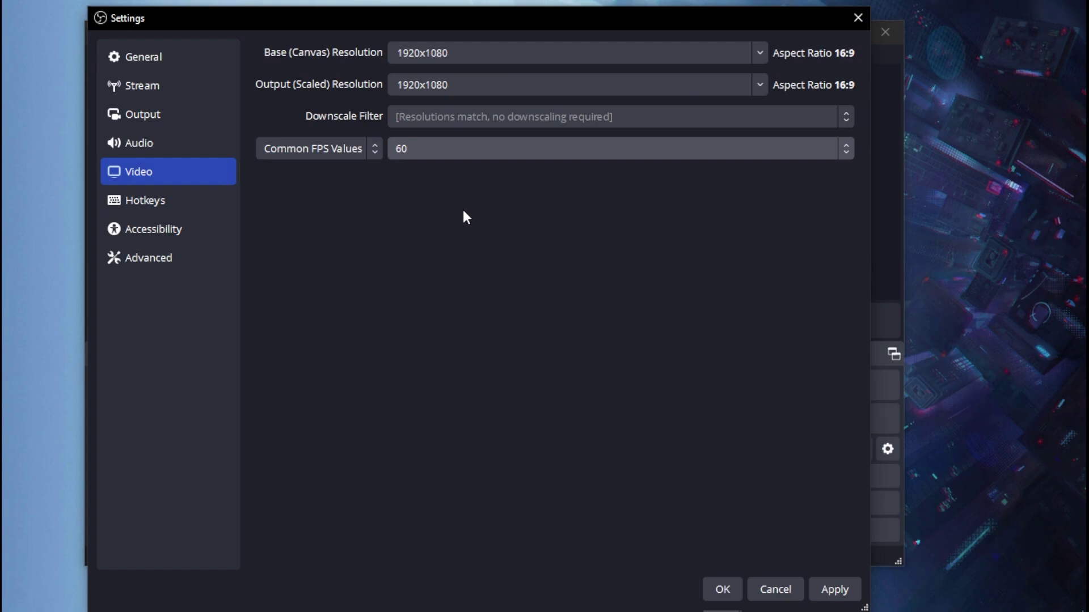
pyautogui.click(442, 150)
pyautogui.click(419, 234)
pyautogui.click(423, 151)
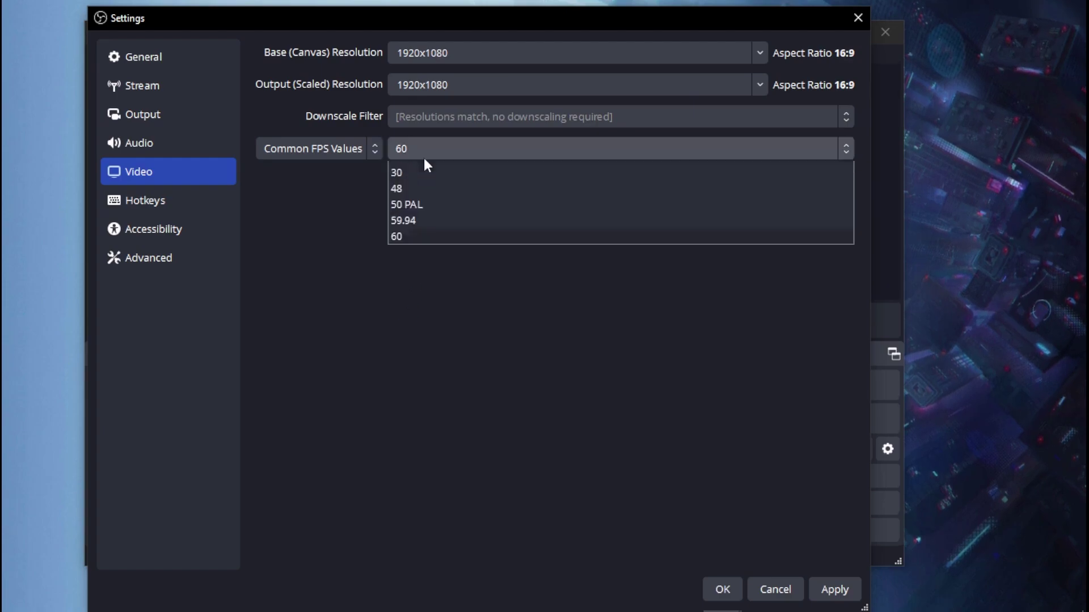
pyautogui.click(406, 245)
pyautogui.click(429, 151)
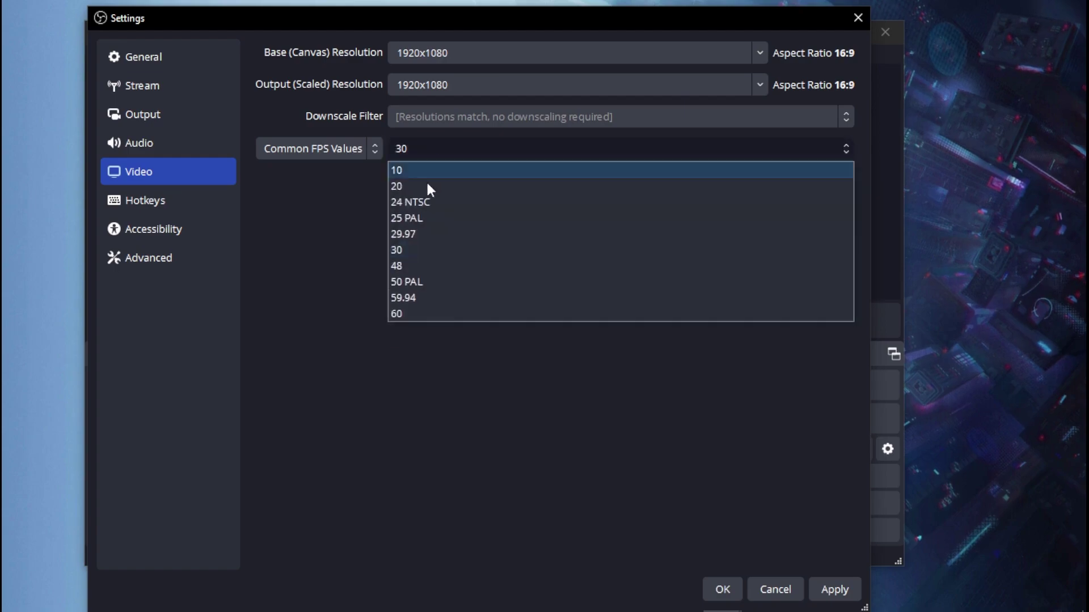
pyautogui.click(400, 312)
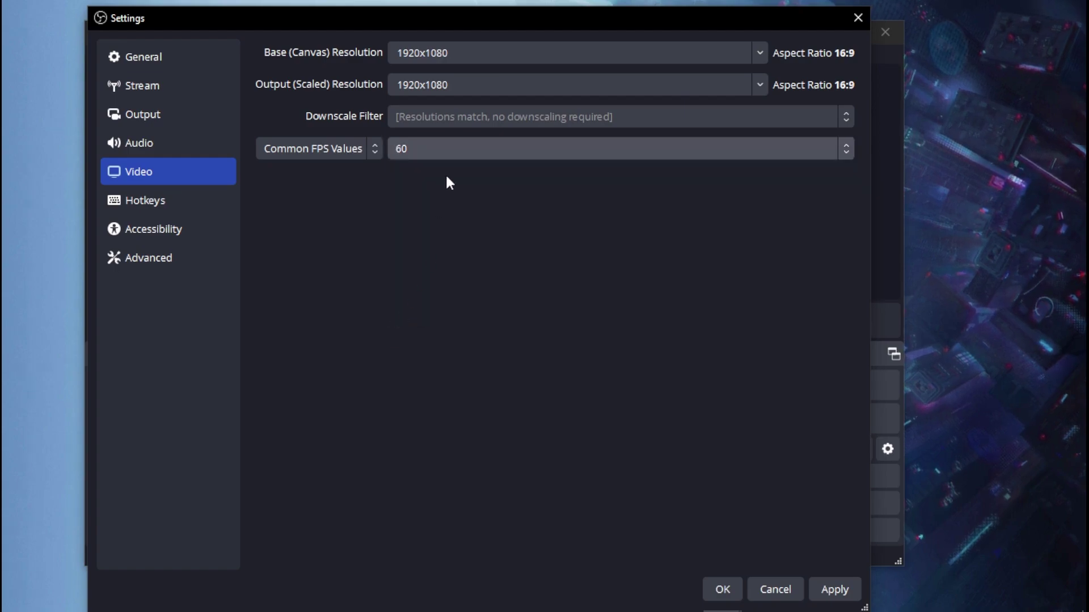